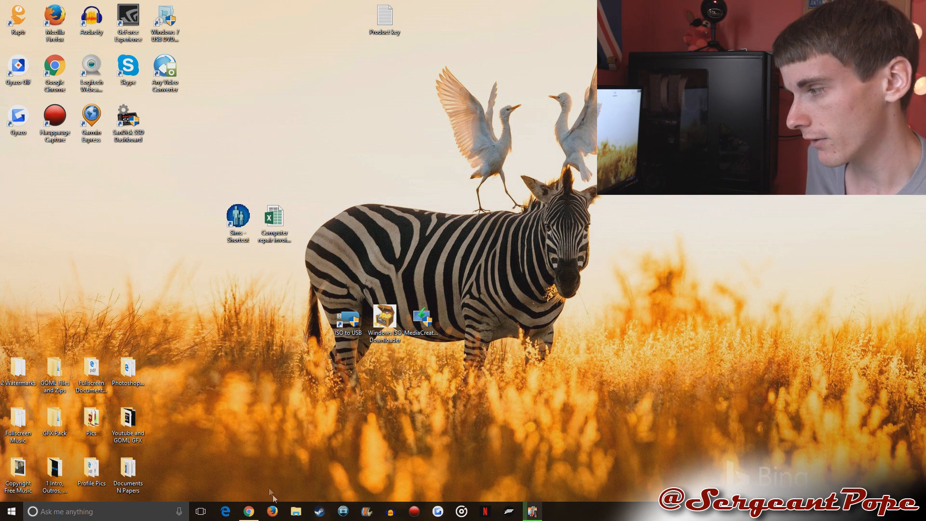
Launch File Explorer from the taskbar, landing on Quick access.
{"action": "left_click", "coordinate": [296, 512]}
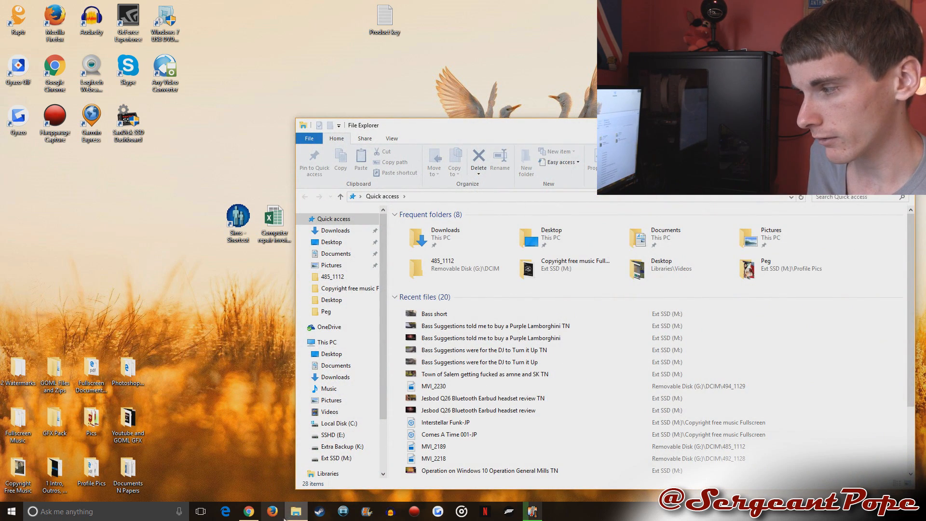
Show This PC and inspect the context menus of the Extra Backup and SSHD drives.
{"action": "left_click", "coordinate": [328, 342]}
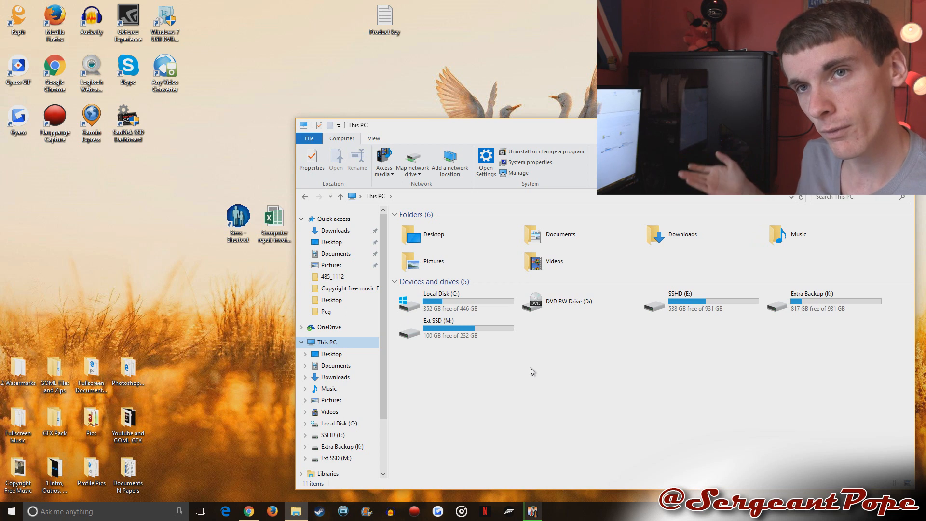
{"action": "right_click", "coordinate": [802, 305]}
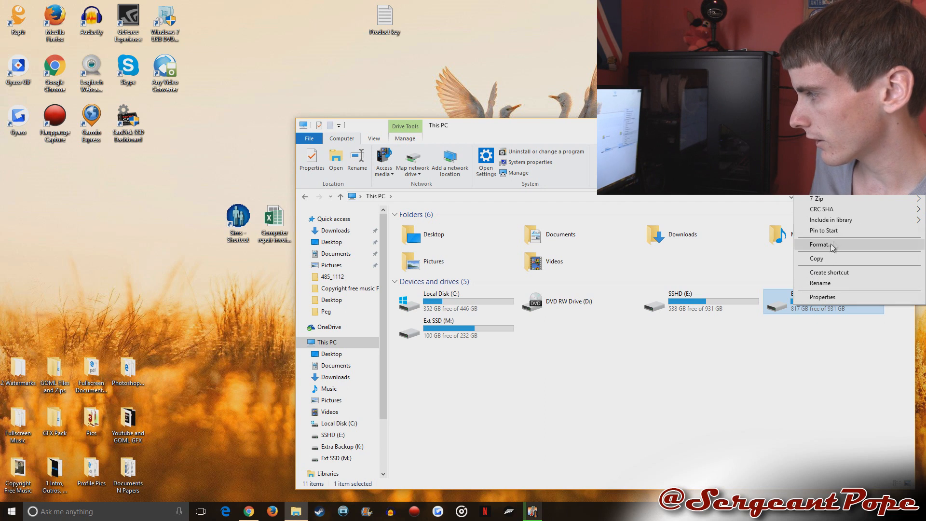
{"action": "left_click", "coordinate": [694, 306]}
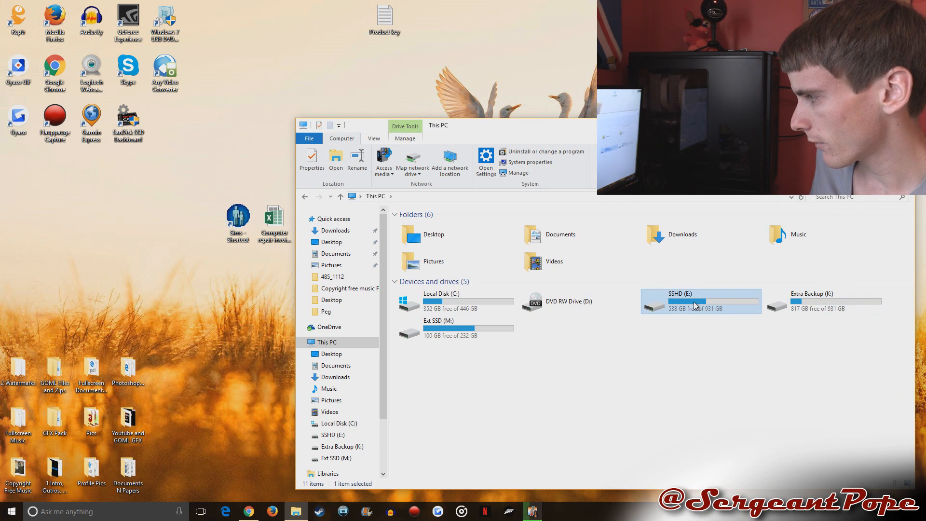
{"action": "right_click", "coordinate": [694, 305]}
{"action": "left_click", "coordinate": [652, 381]}
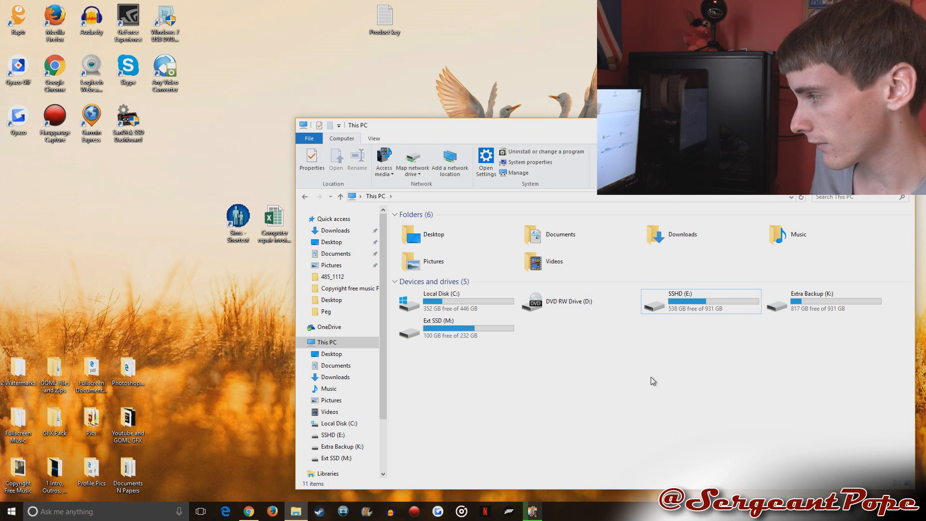
View the Format dialog for SSHD (E:), close it without formatting, then close Explorer.
{"action": "right_click", "coordinate": [681, 300]}
{"action": "left_click", "coordinate": [702, 428]}
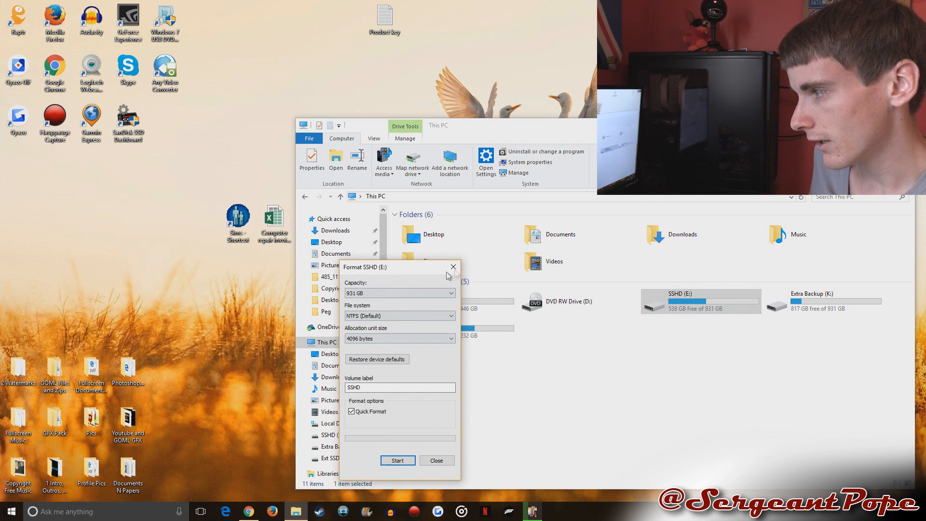
{"action": "left_click", "coordinate": [452, 267]}
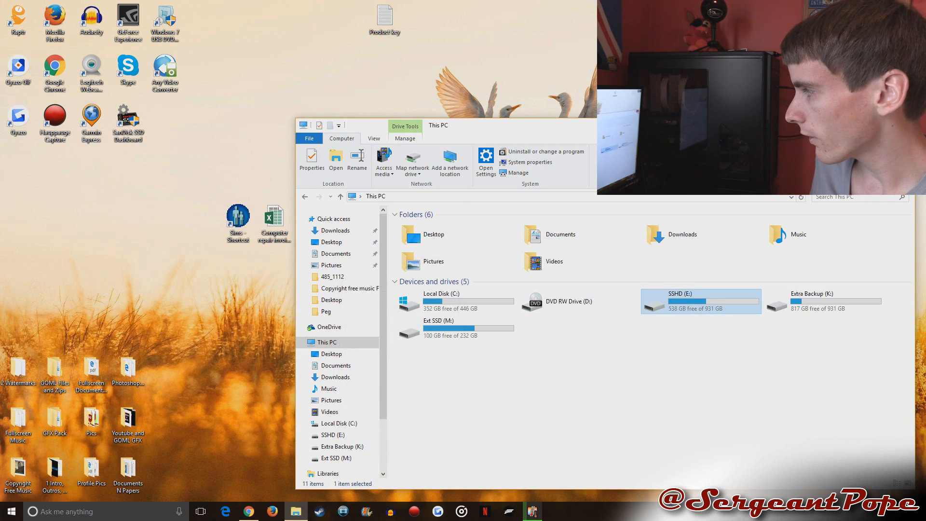
{"action": "key", "text": "alt+F4"}
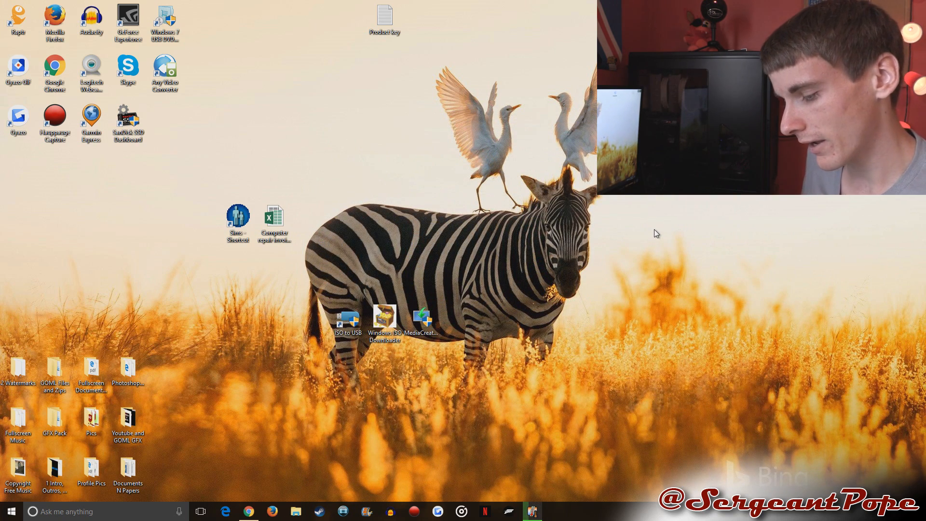
Launch Disk Management by searching 'format' from the Start menu.
{"action": "key", "text": "super"}
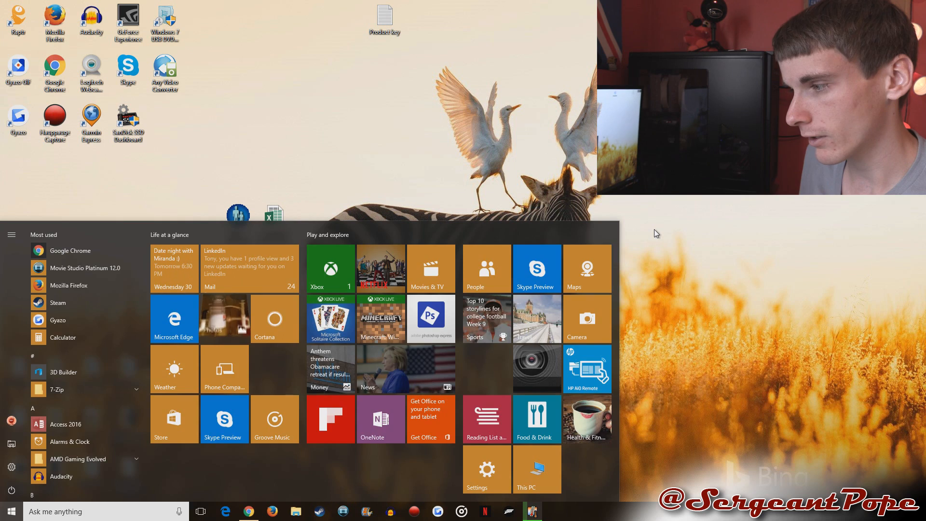
{"action": "type", "text": "format"}
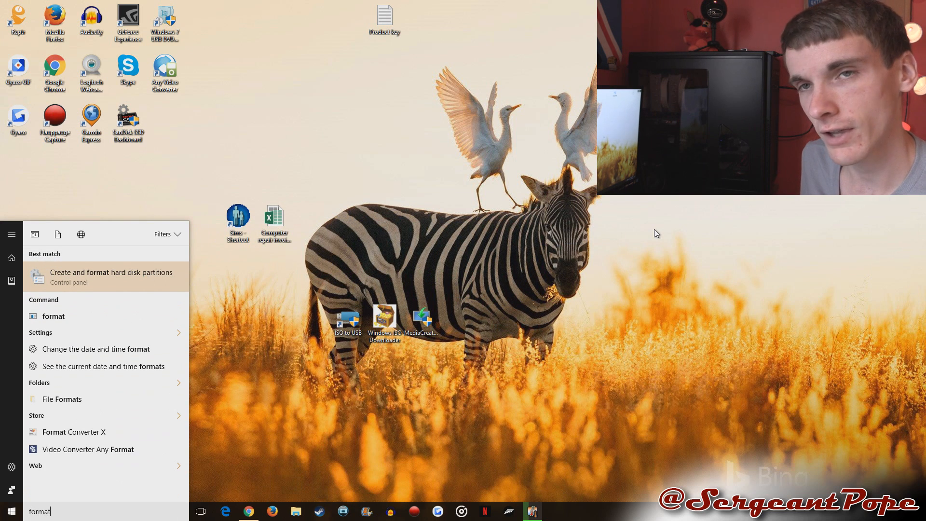
{"action": "key", "text": "Return"}
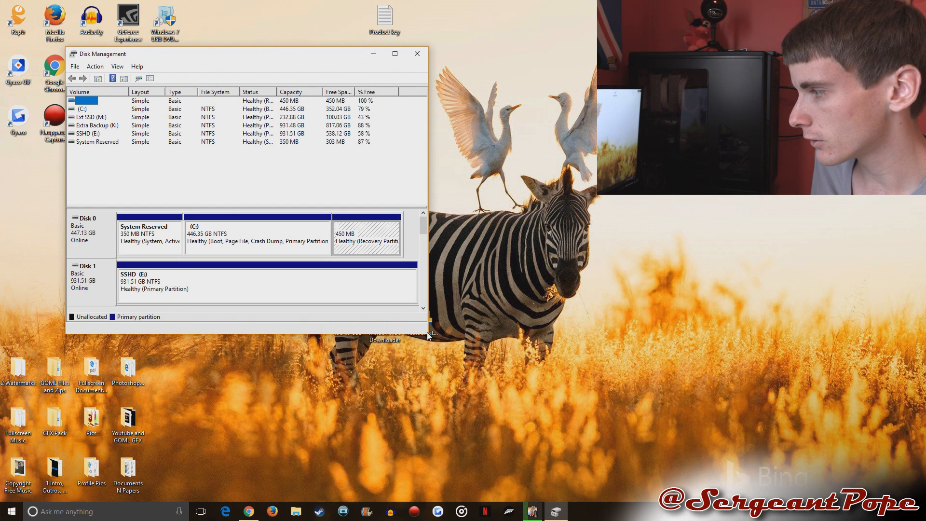
Enlarge Disk Management and bring up the Format dialog for Extra Backup (K:) on Disk 3.
{"action": "left_click_drag", "start_coordinate": [429, 333], "coordinate": [657, 456]}
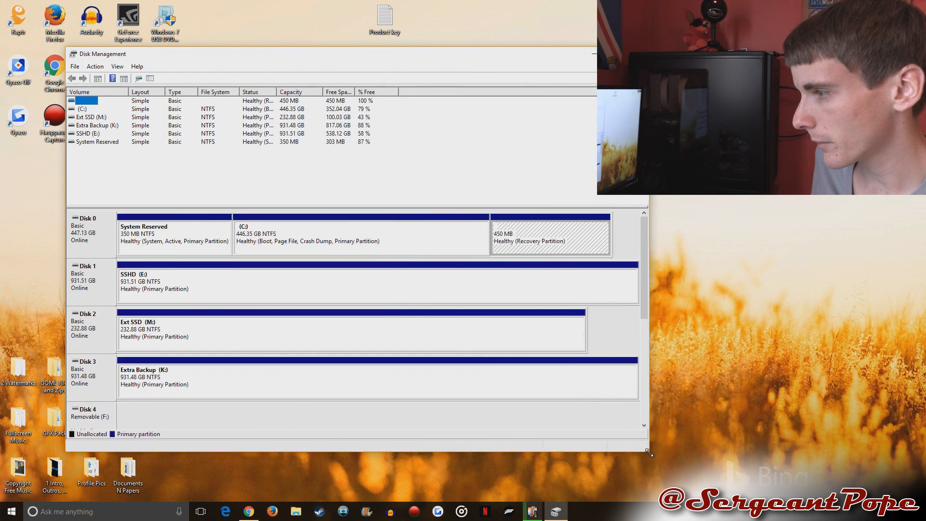
{"action": "left_click", "coordinate": [191, 373]}
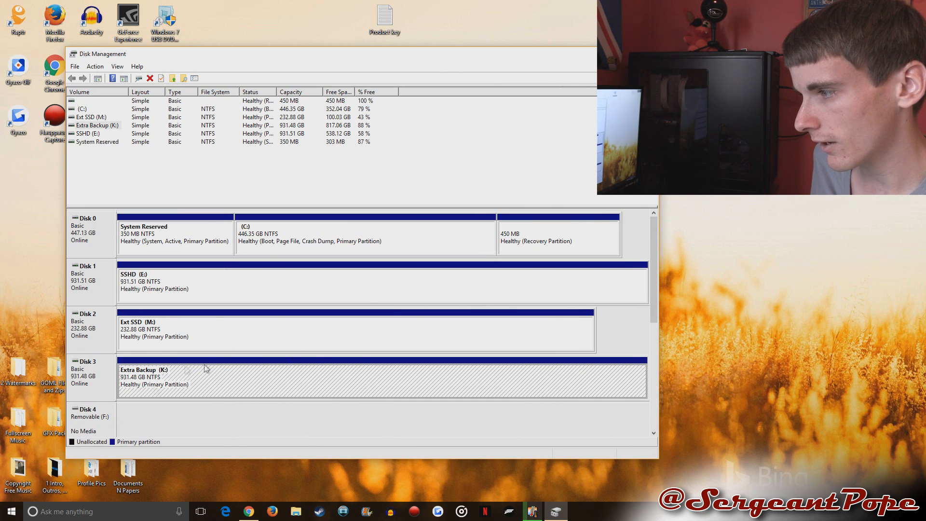
{"action": "right_click", "coordinate": [186, 376]}
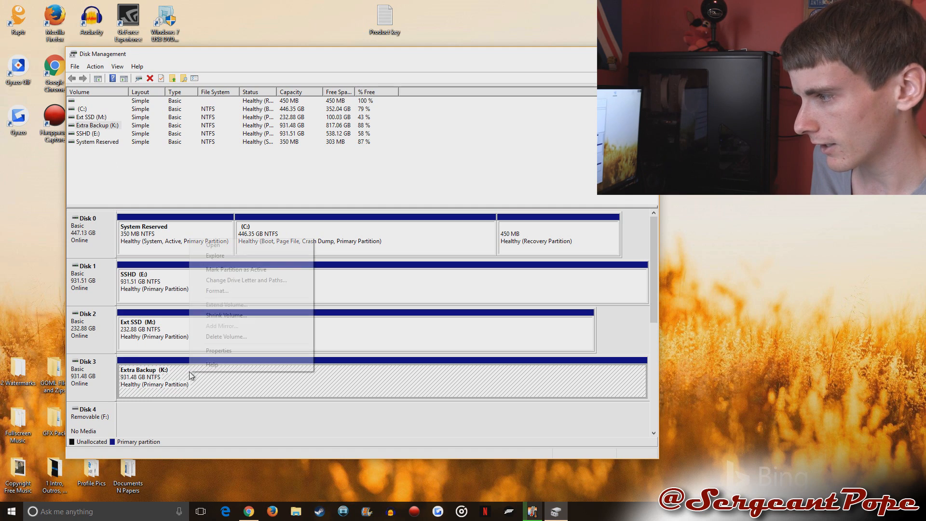
{"action": "left_click", "coordinate": [233, 292]}
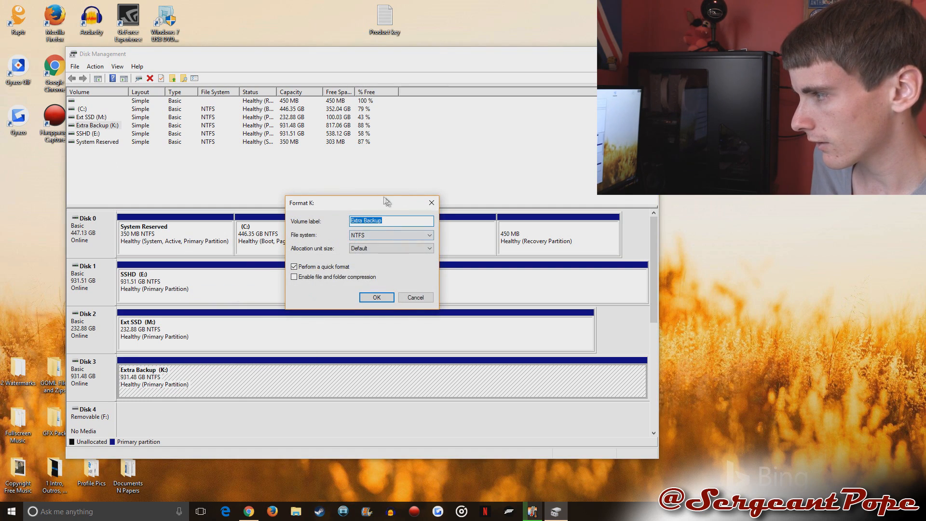
Keep NTFS and Default allocation unit size with quick format, and confirm the Format K: settings.
{"action": "left_click", "coordinate": [392, 234]}
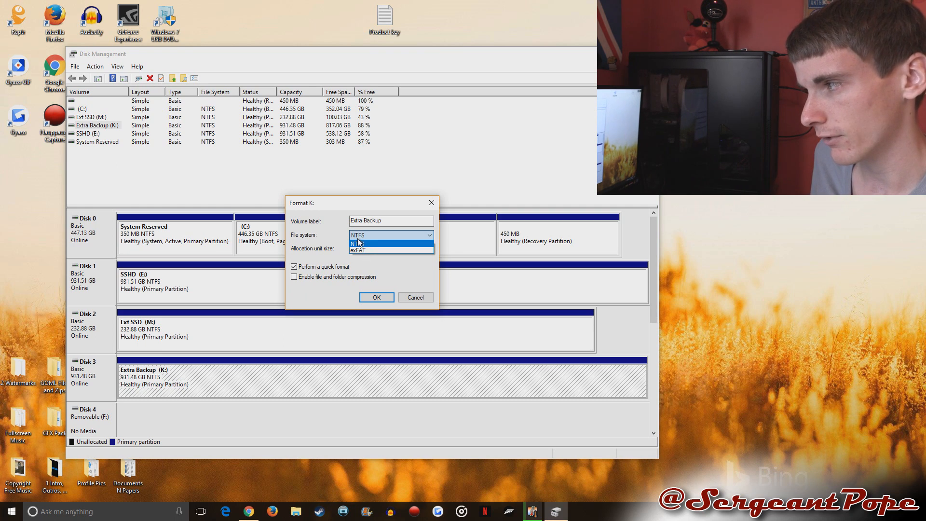
{"action": "left_click", "coordinate": [357, 244]}
{"action": "left_click", "coordinate": [367, 249]}
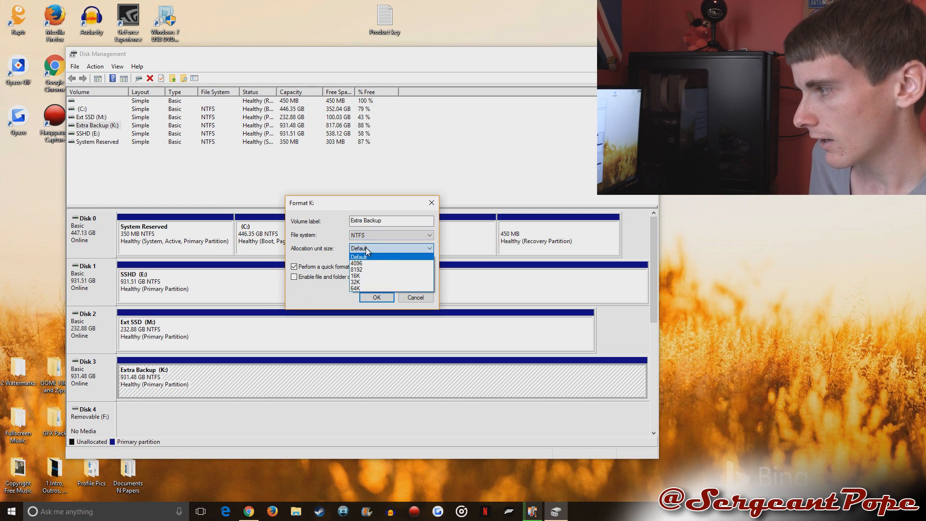
{"action": "left_click", "coordinate": [367, 251]}
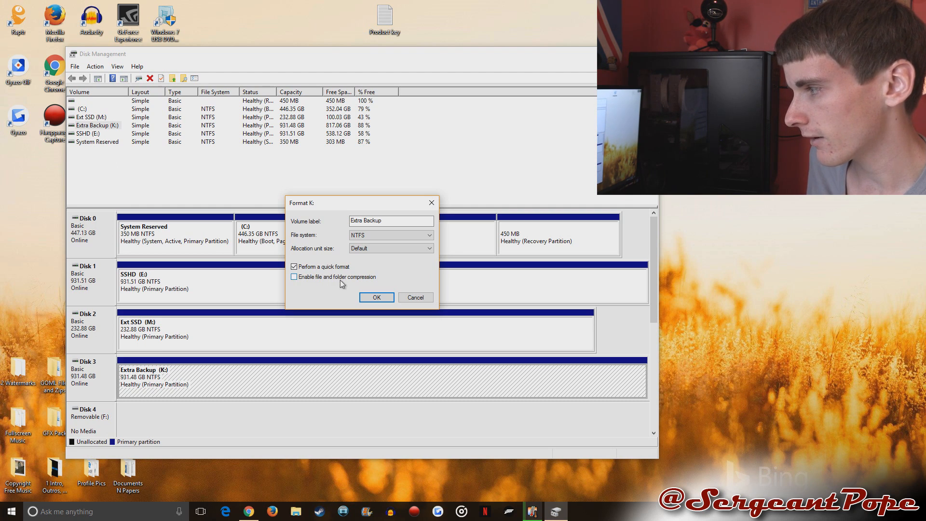
{"action": "left_click", "coordinate": [376, 299]}
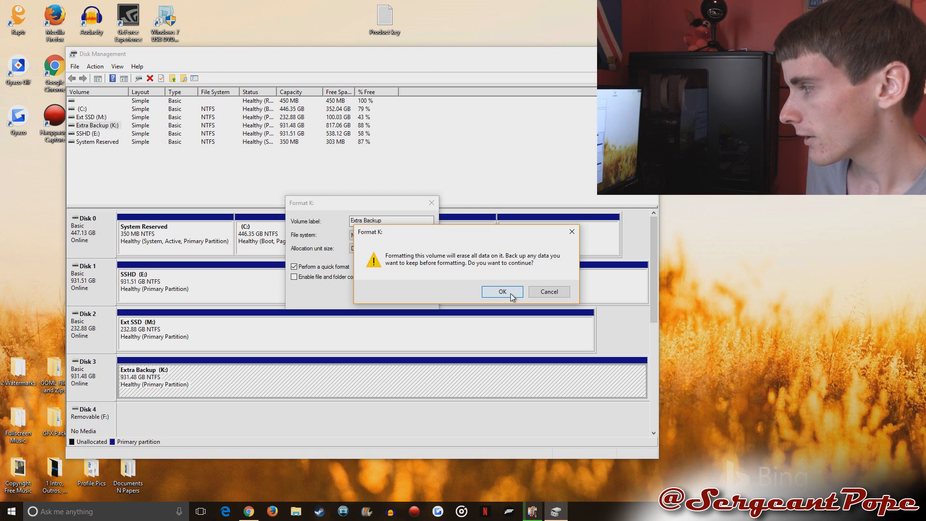
Accept the erase warning to quick-format K:, then check the drive in File Explorer.
{"action": "left_click", "coordinate": [510, 293]}
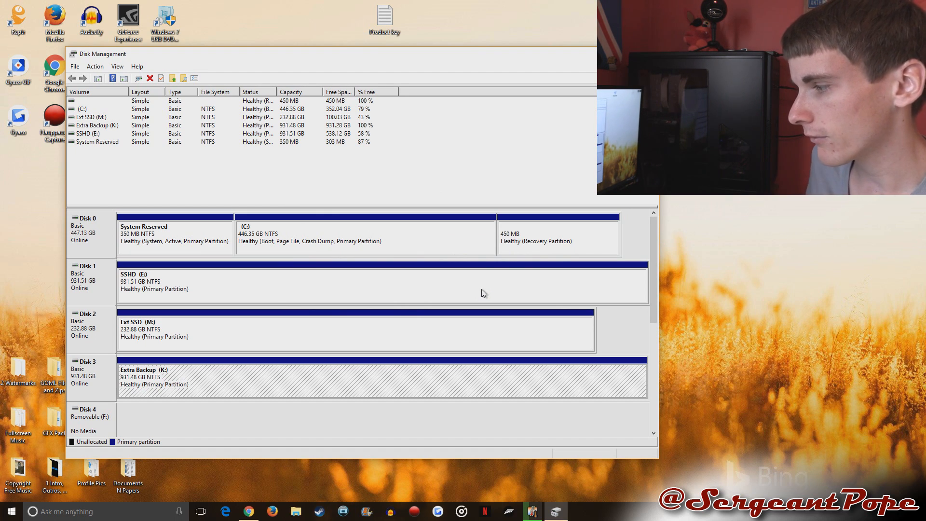
{"action": "left_click", "coordinate": [296, 512]}
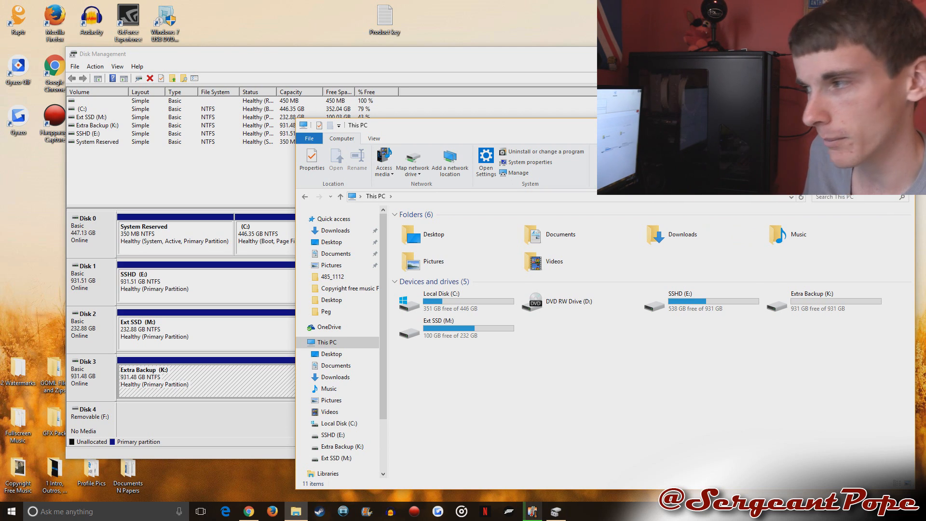
{"action": "key", "text": "alt+F4"}
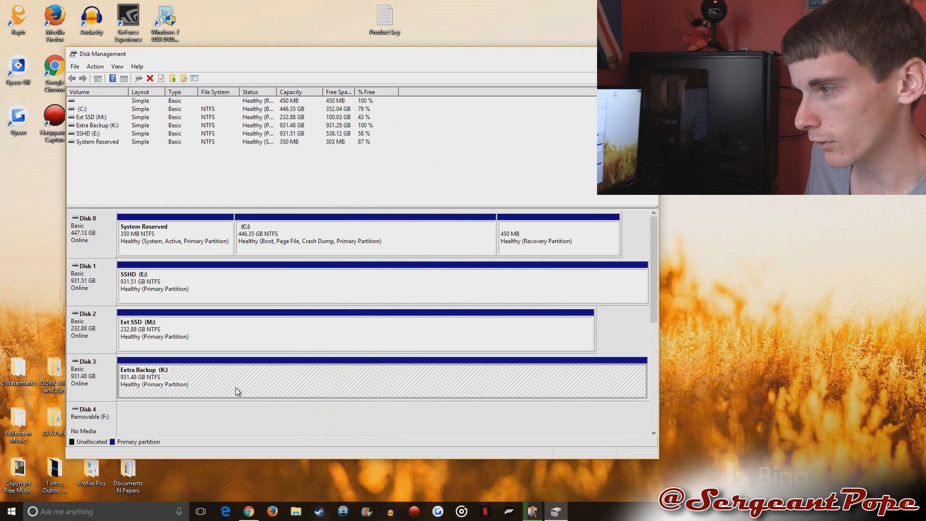
Set up a full, non-quick NTFS format of Extra Backup (K:) and confirm the settings.
{"action": "right_click", "coordinate": [236, 388]}
{"action": "left_click", "coordinate": [263, 309]}
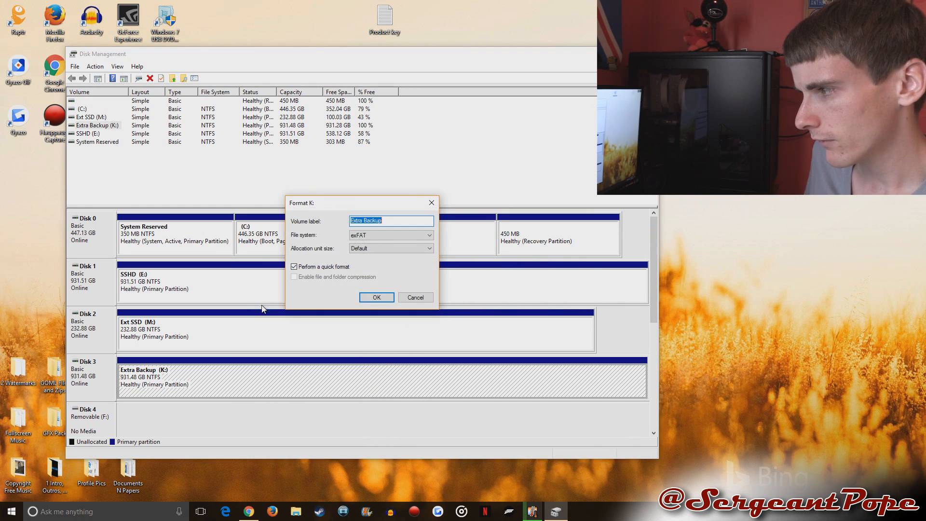
{"action": "left_click", "coordinate": [295, 267]}
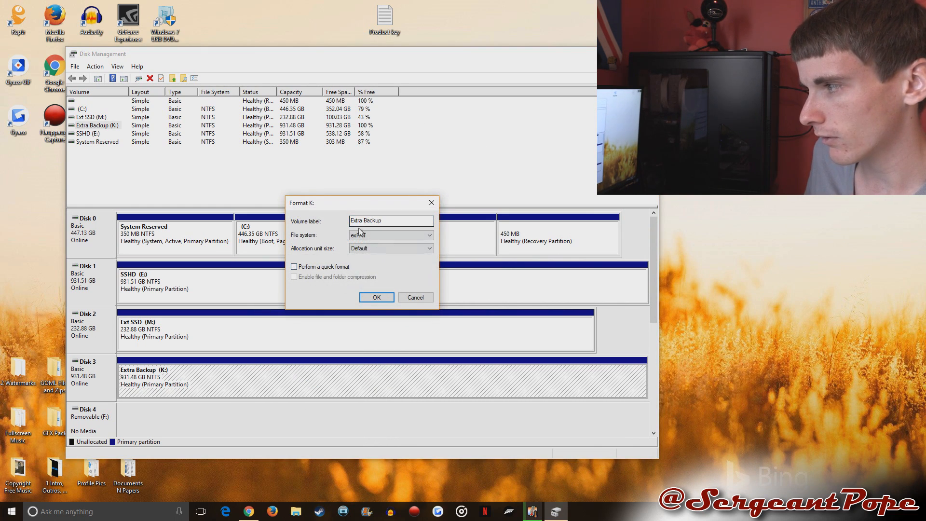
{"action": "left_click", "coordinate": [380, 237]}
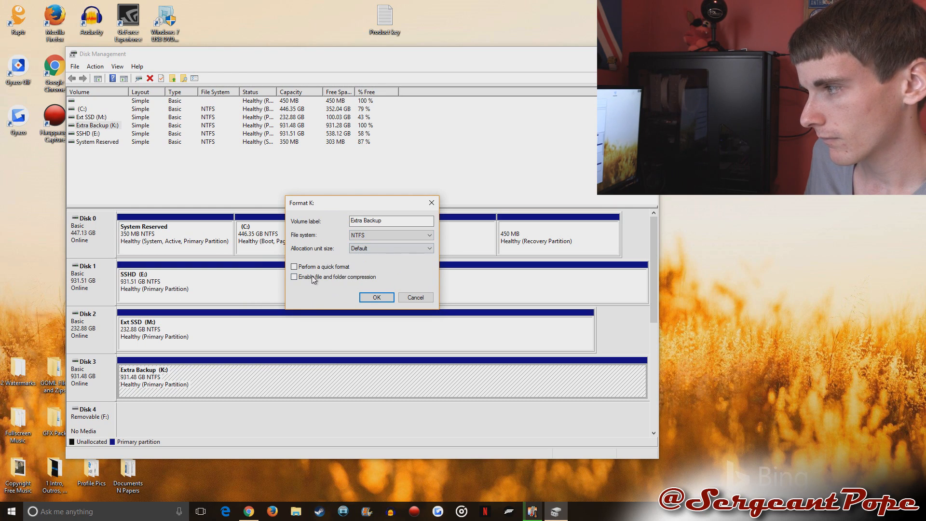
{"action": "left_click", "coordinate": [376, 297]}
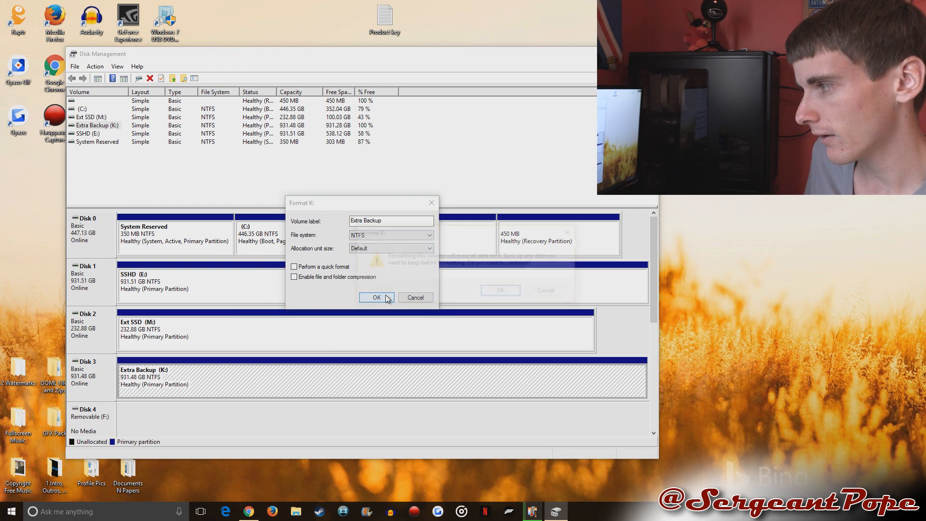
Accept the erase warning to start the full NTFS format of K:.
{"action": "left_click", "coordinate": [503, 294]}
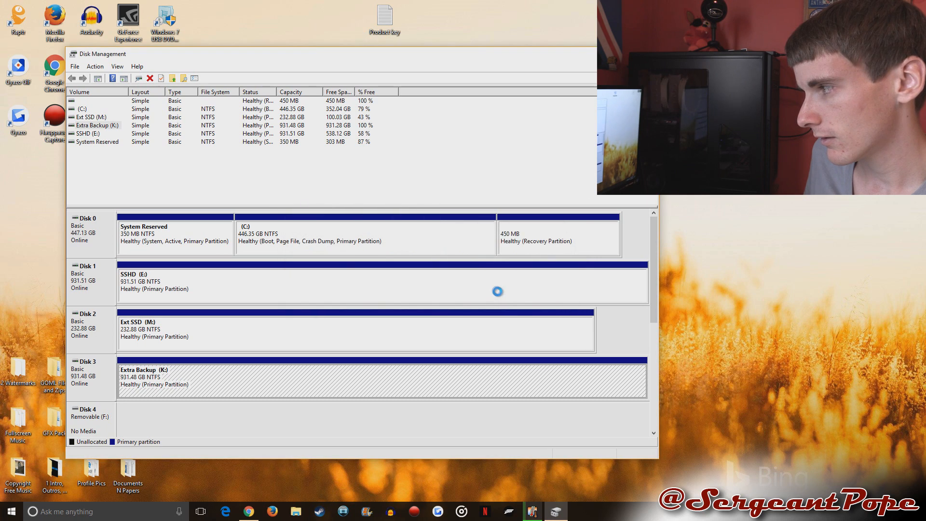